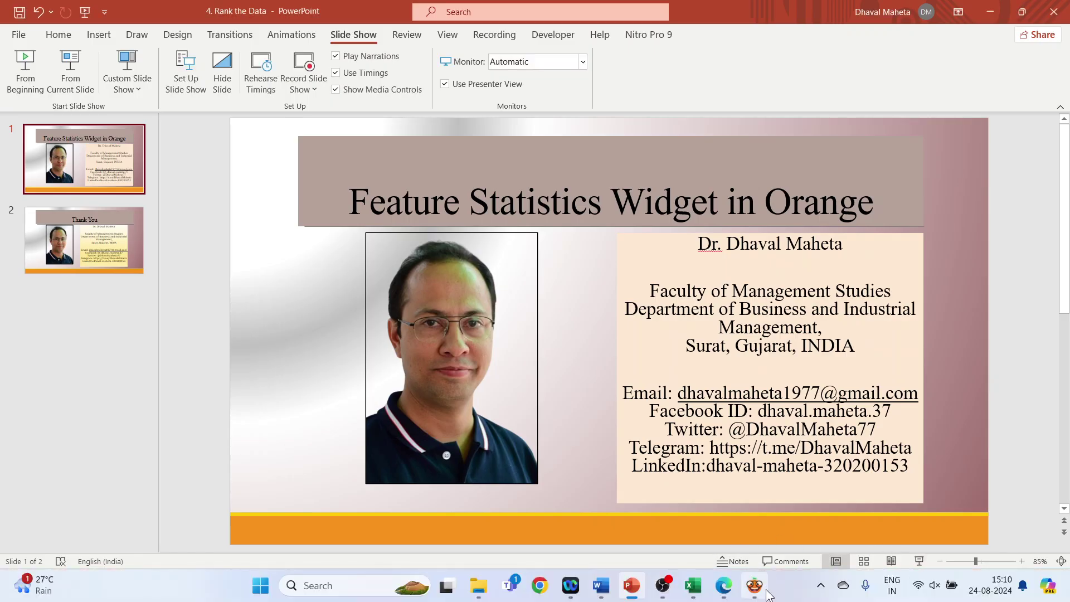
# Switch to Orange, place a File widget on the canvas and open its settings
pyautogui.click(755, 585)
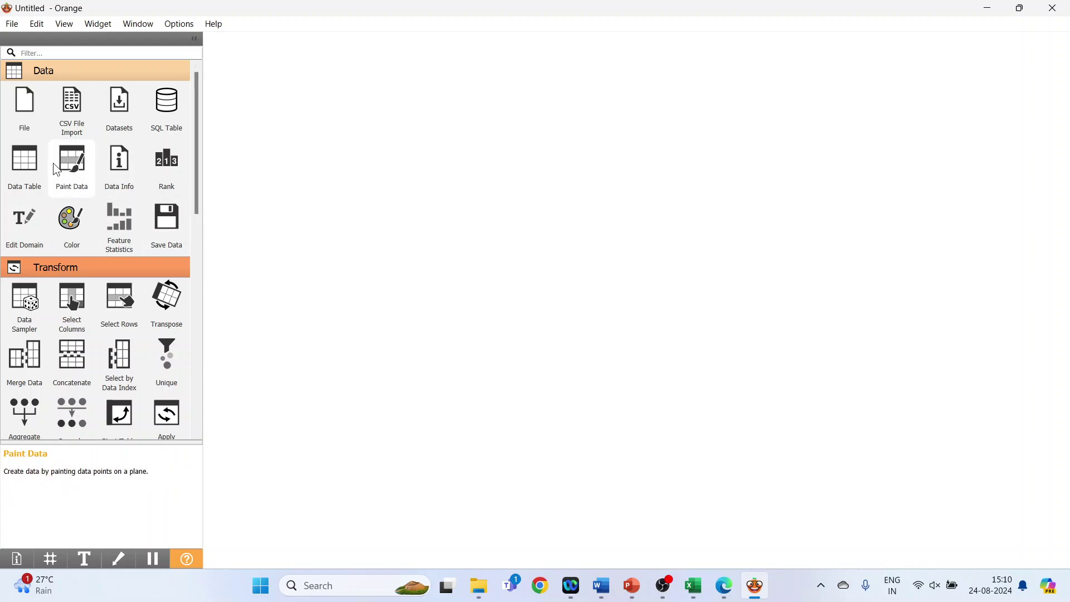
pyautogui.click(28, 118)
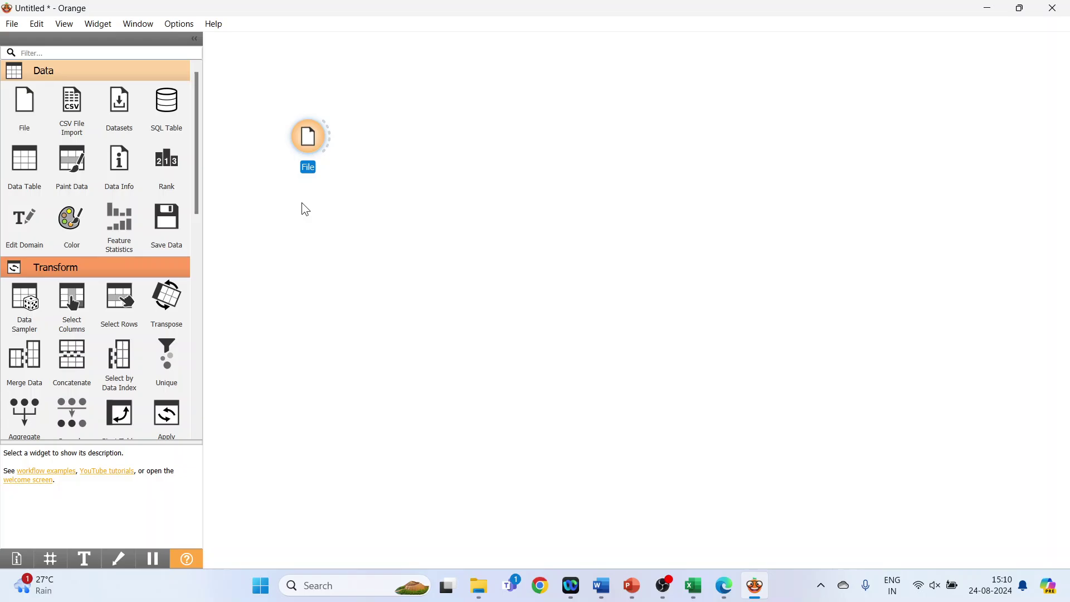
pyautogui.doubleClick(307, 146)
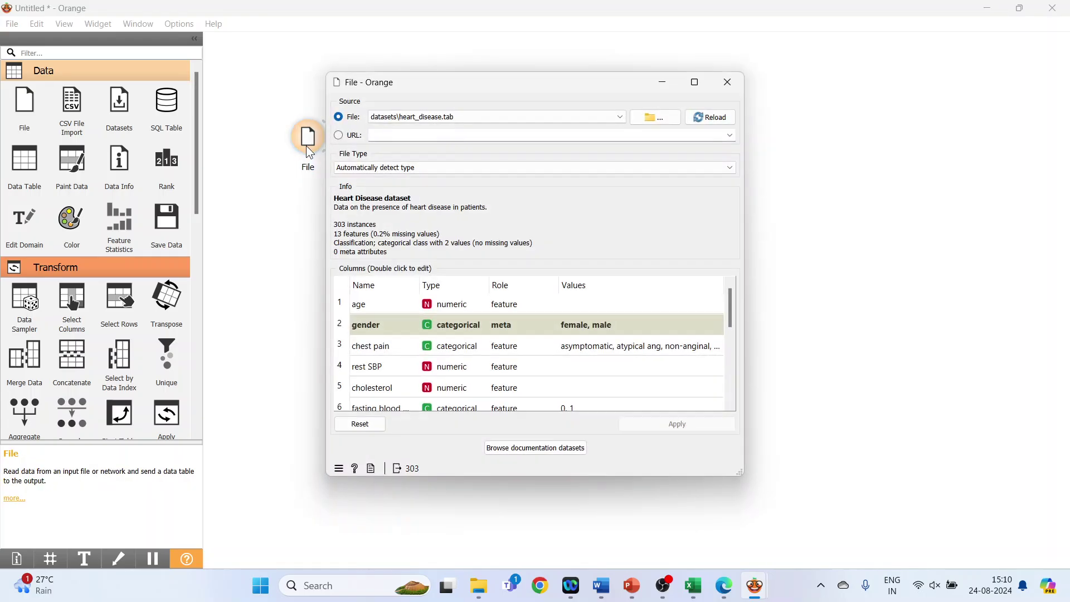
# Load heart_disease.tab from the documentation datasets into the File widget
pyautogui.click(663, 119)
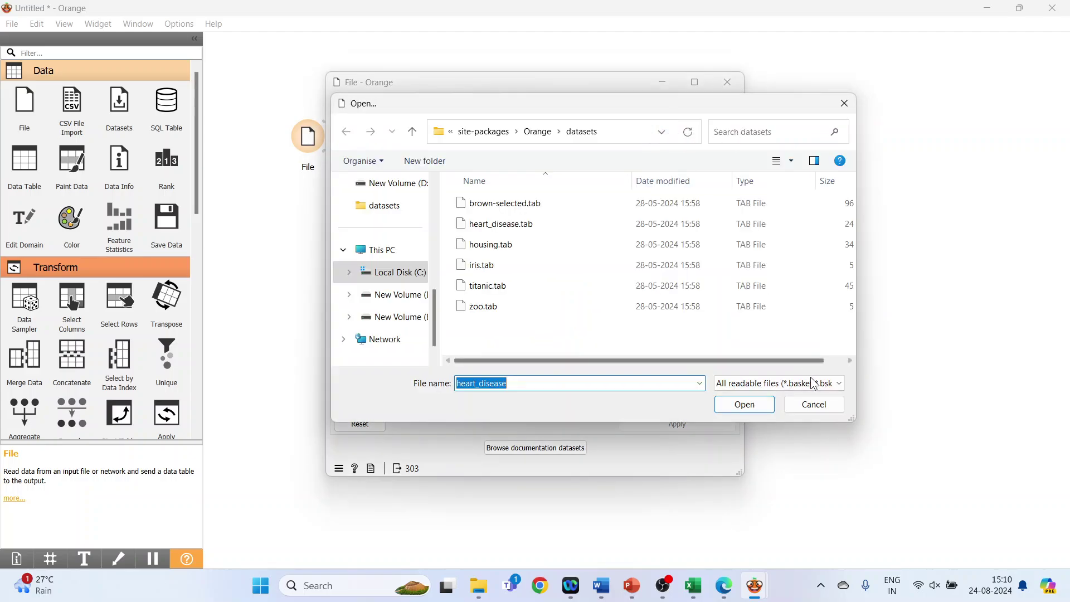
pyautogui.click(813, 410)
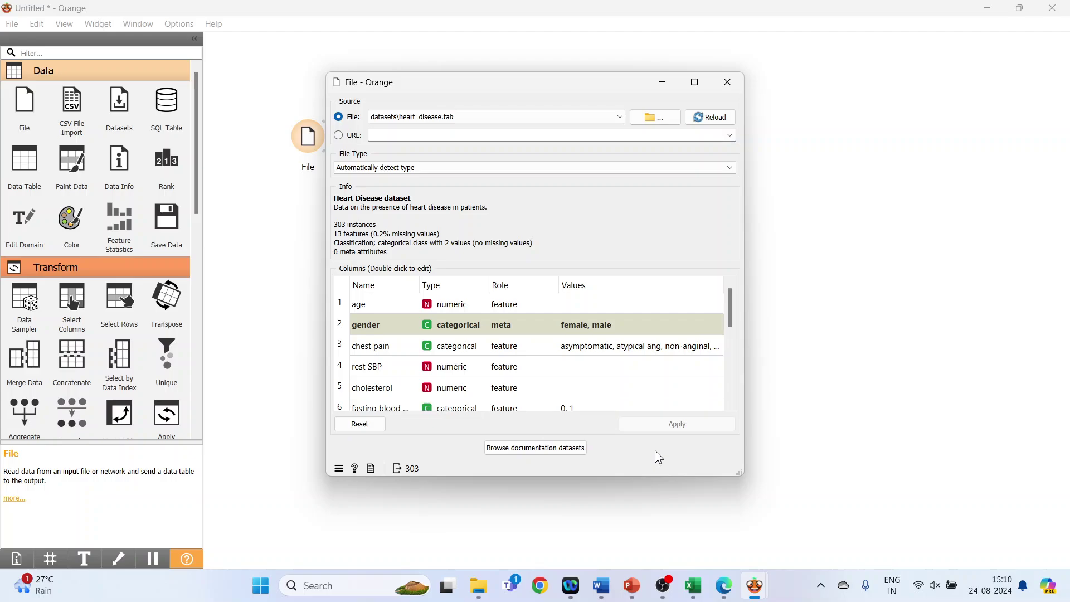
pyautogui.click(558, 453)
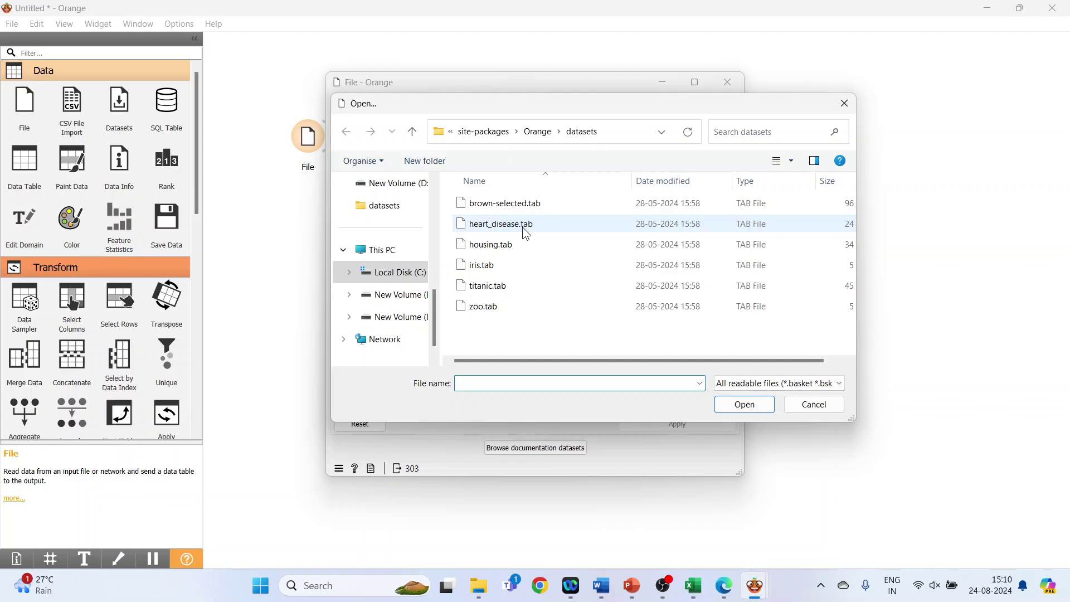
pyautogui.click(525, 227)
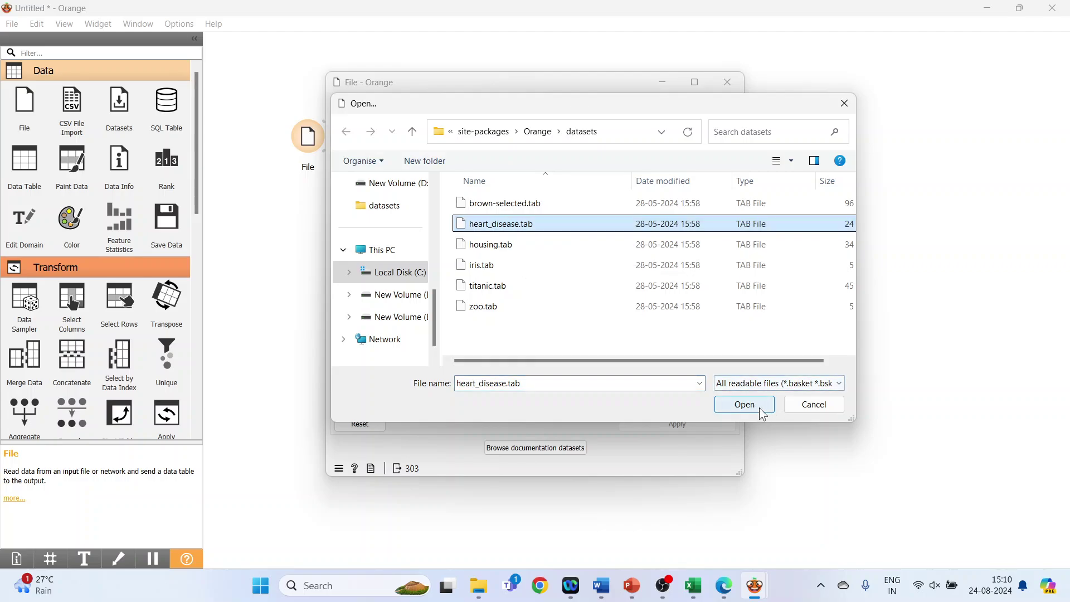
pyautogui.click(744, 405)
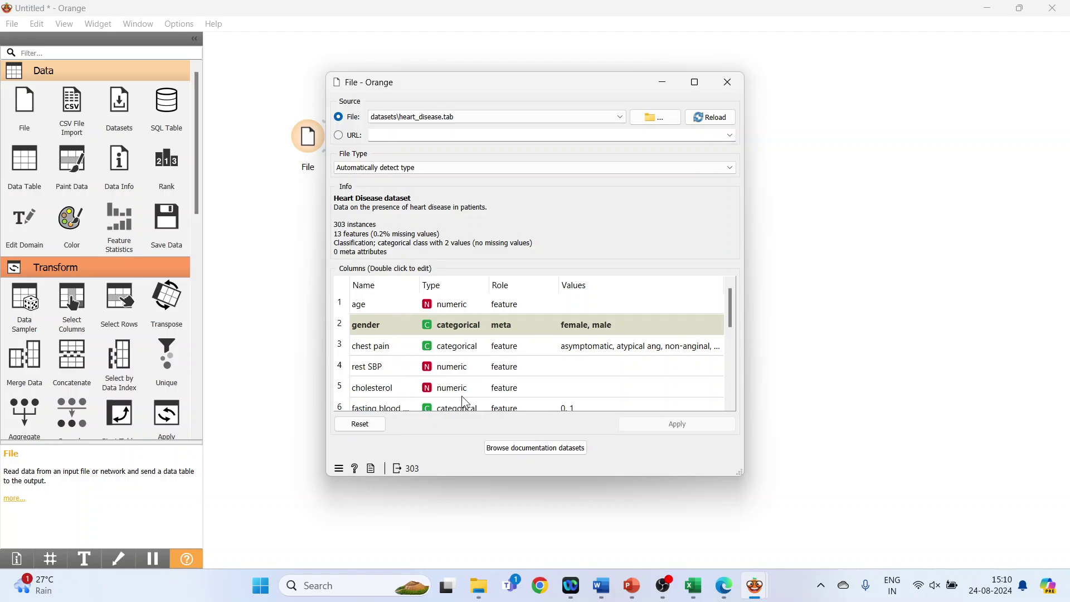
# Add a Feature Statistics widget, connect File's data to it, and open its window
pyautogui.click(728, 85)
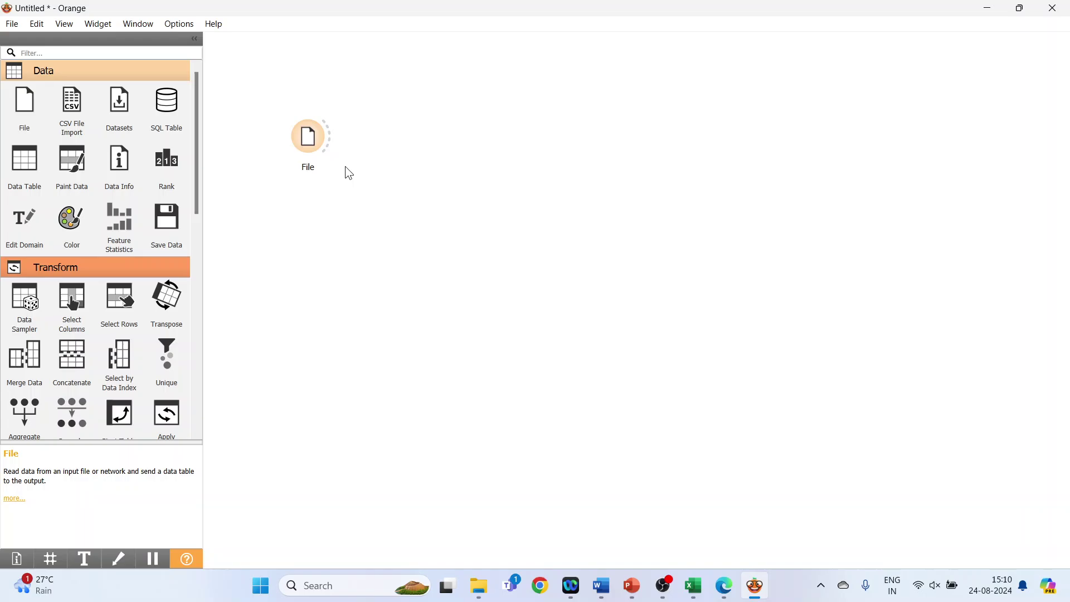
pyautogui.moveTo(331, 140); pyautogui.dragTo(383, 135)
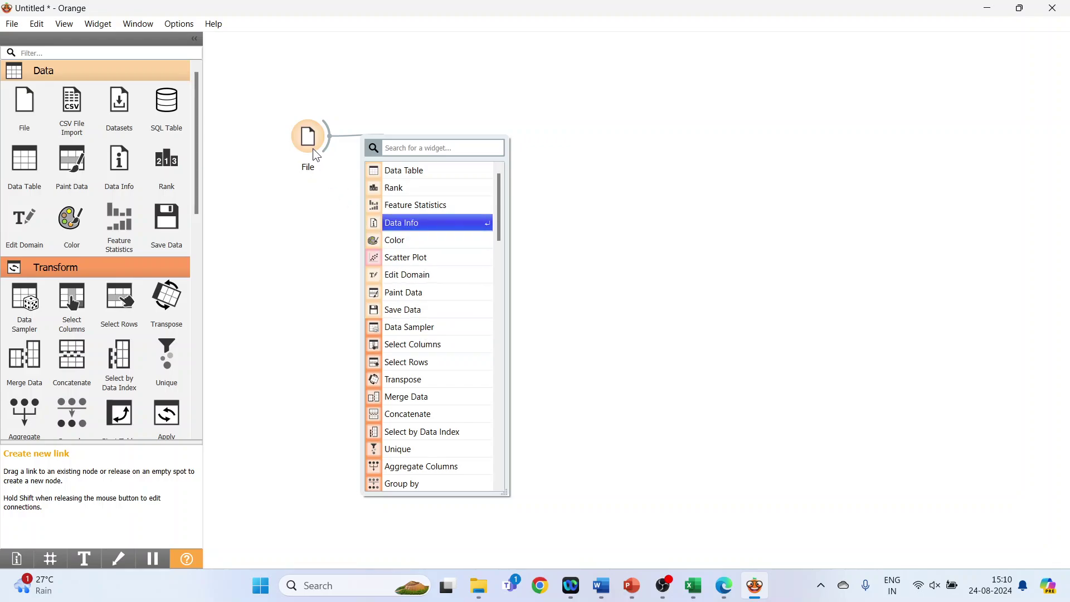
pyautogui.click(562, 130)
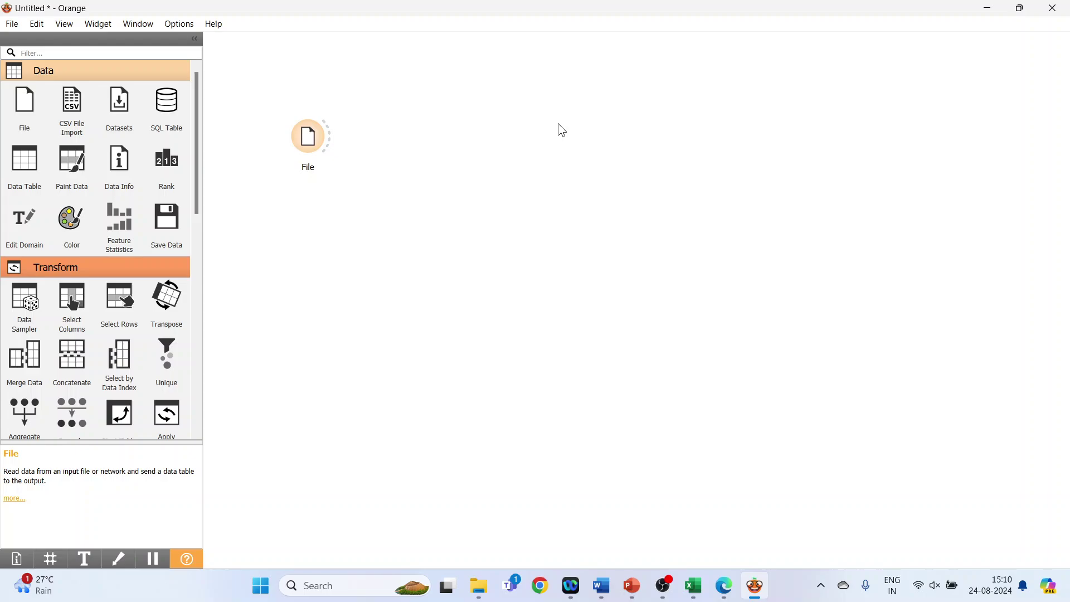
pyautogui.click(126, 236)
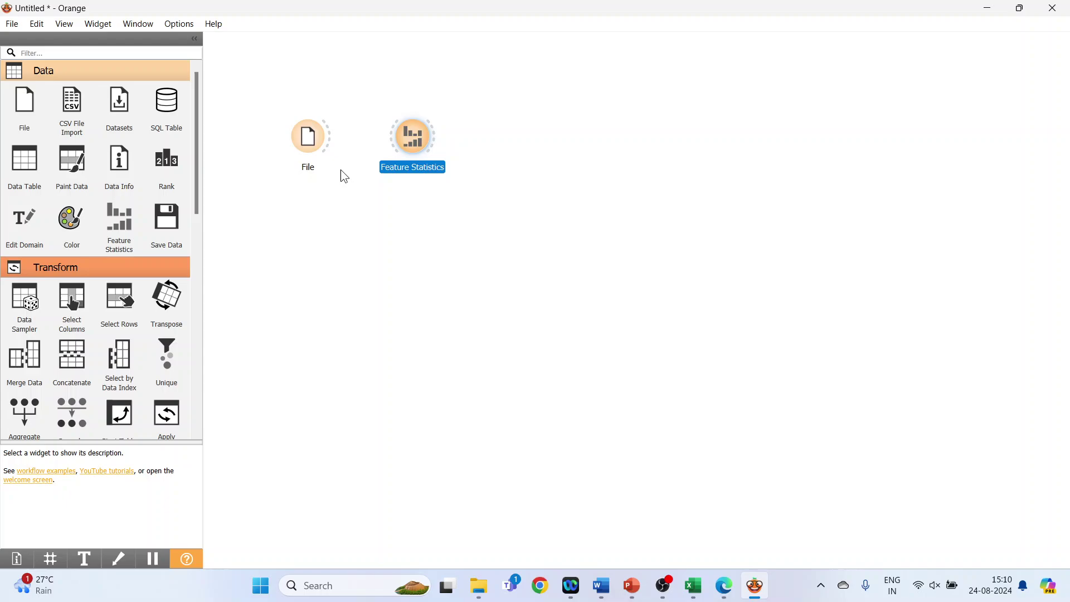
pyautogui.moveTo(330, 141); pyautogui.dragTo(390, 140)
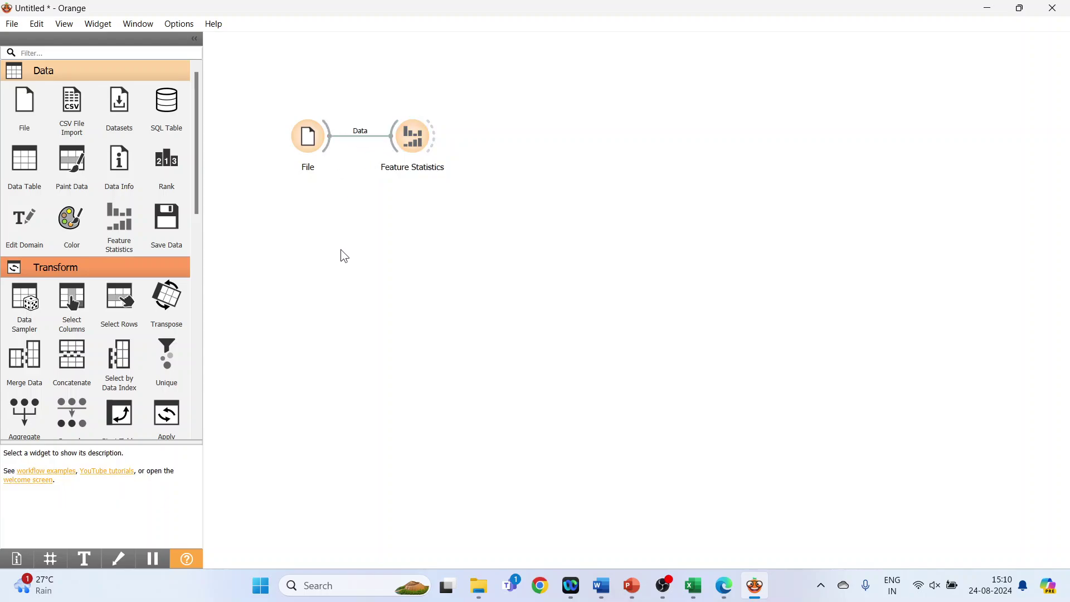
pyautogui.doubleClick(406, 142)
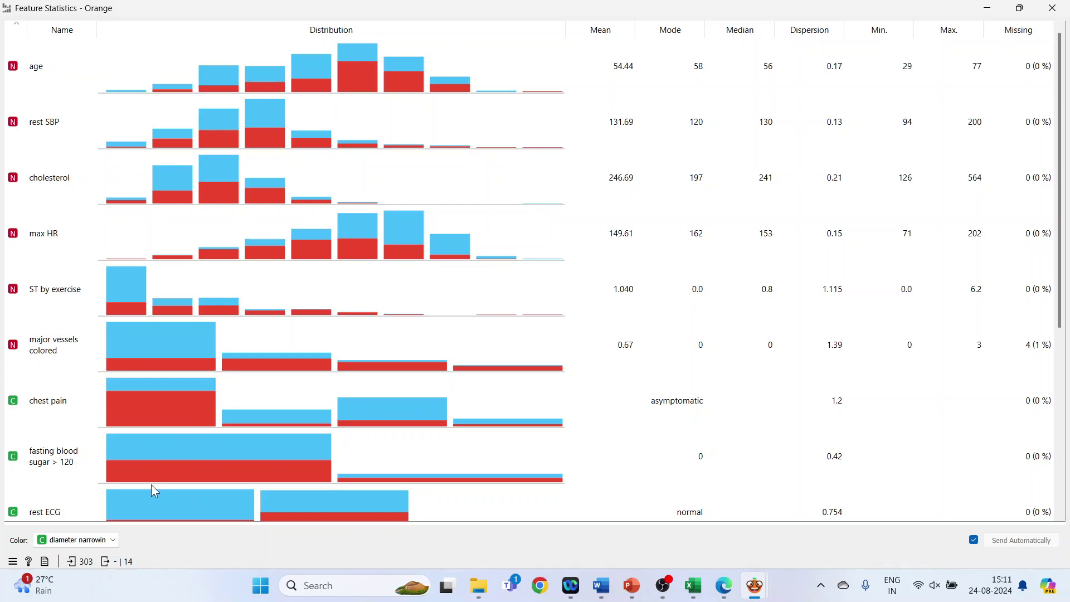
# Set the Color variable to gender briefly, then to chest pain
pyautogui.click(114, 544)
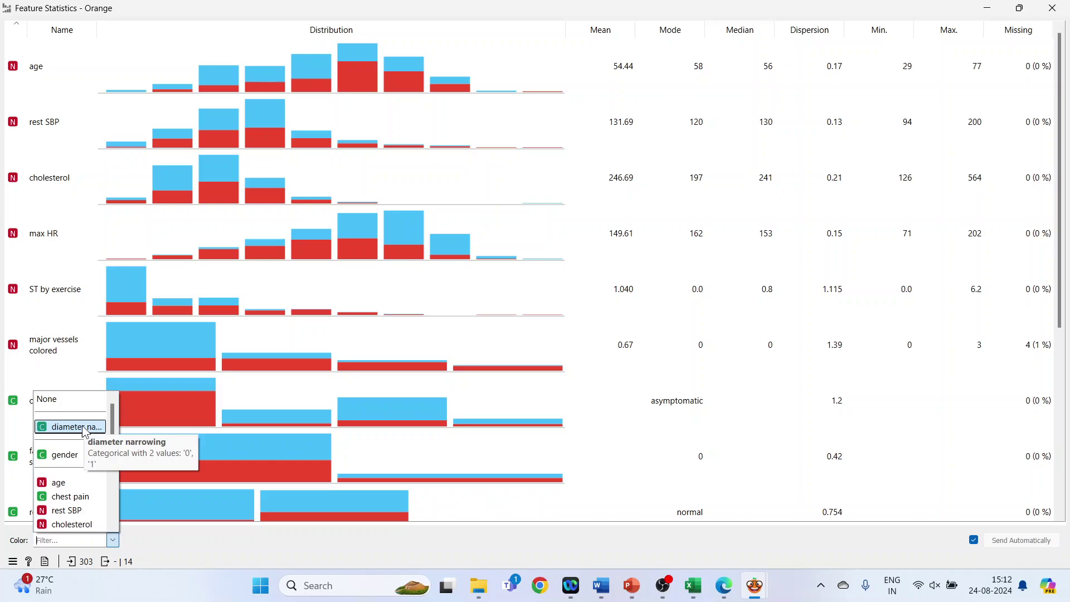
pyautogui.click(70, 456)
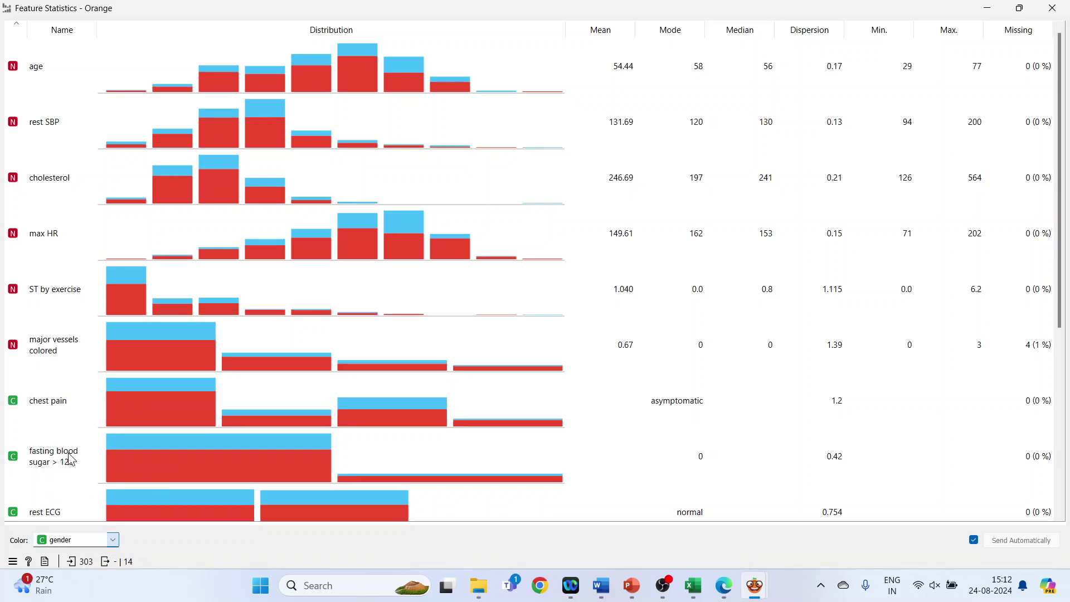
pyautogui.click(113, 542)
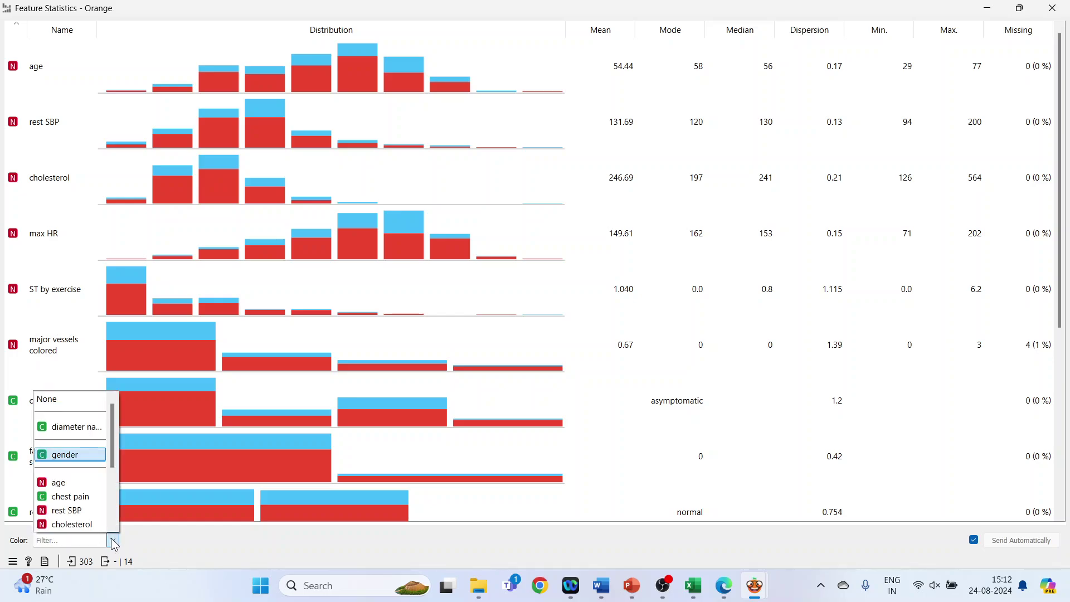
pyautogui.click(95, 497)
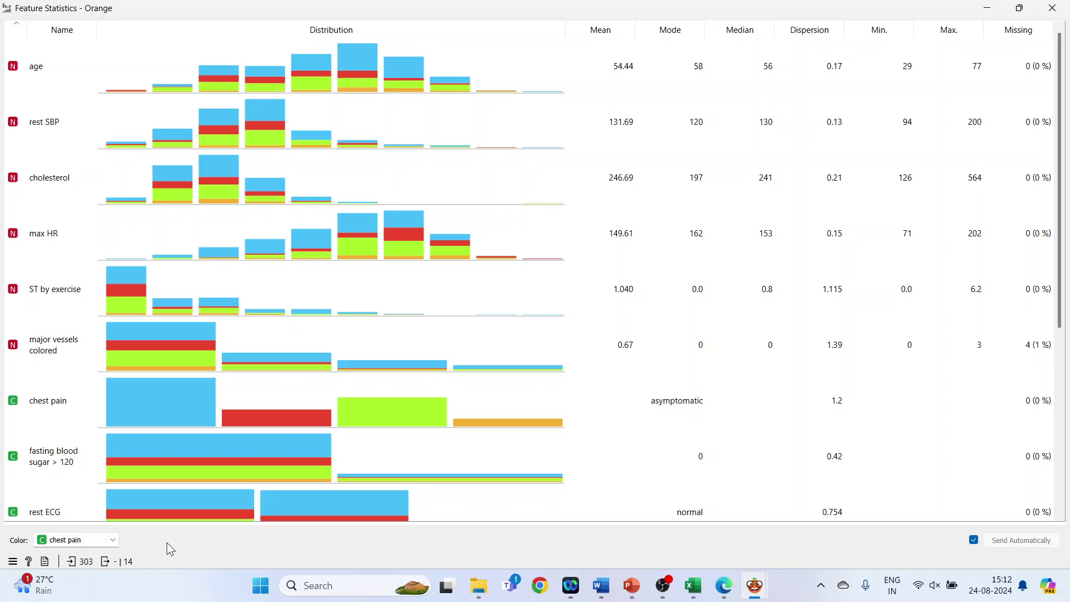
# Preview the incoming heart_disease data summary, then dismiss the popup
pyautogui.click(75, 564)
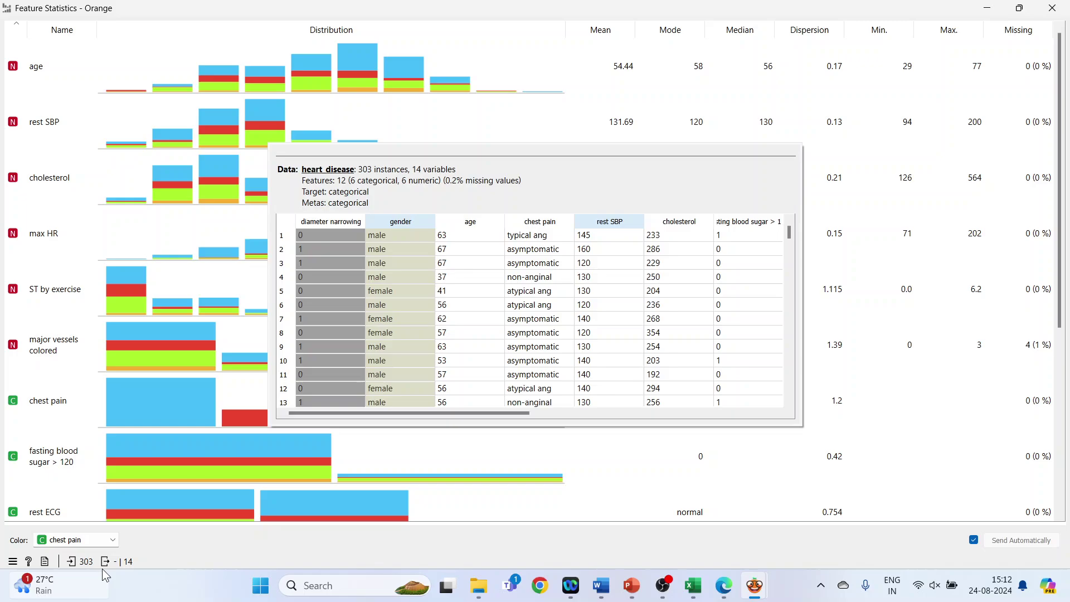
pyautogui.moveTo(106, 564)
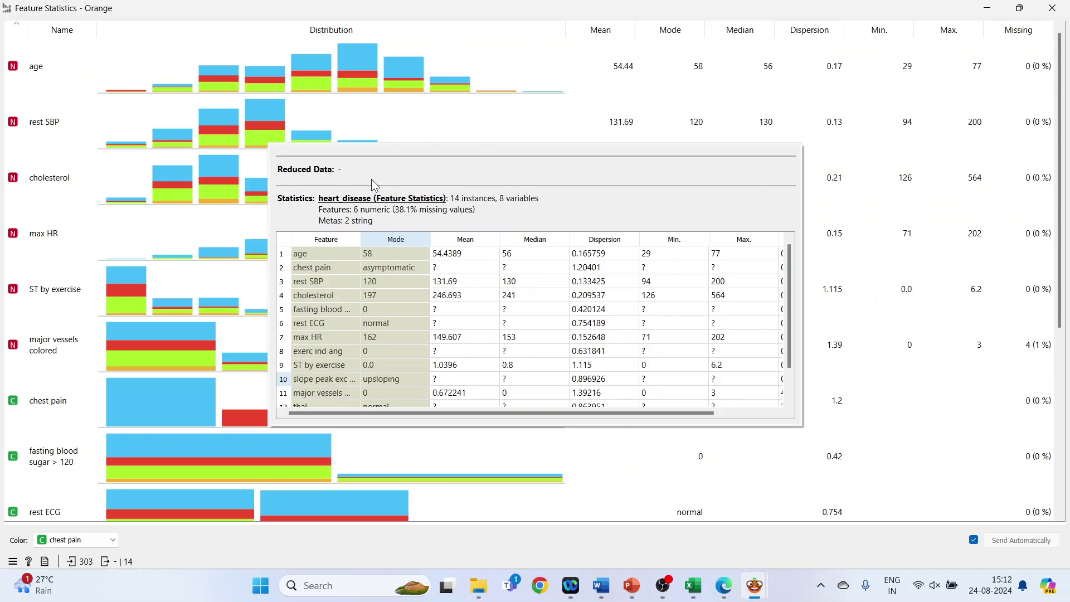
pyautogui.click(852, 174)
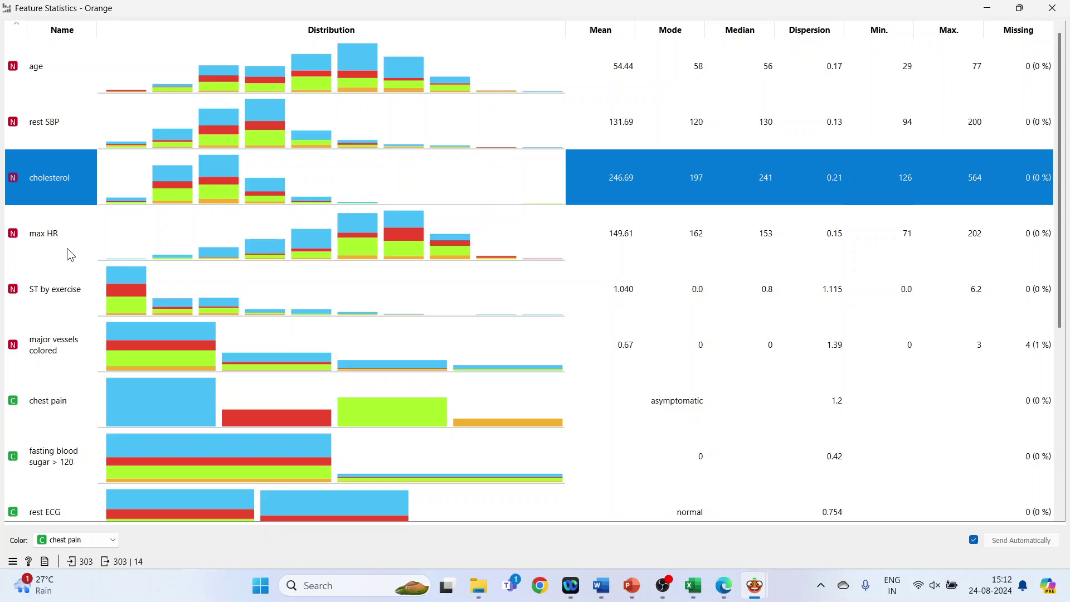
# Select age and major vessels colored, preview the output, then keep only max HR selected
pyautogui.keyDown('ctrl'); pyautogui.click(52, 72); pyautogui.keyUp('ctrl')
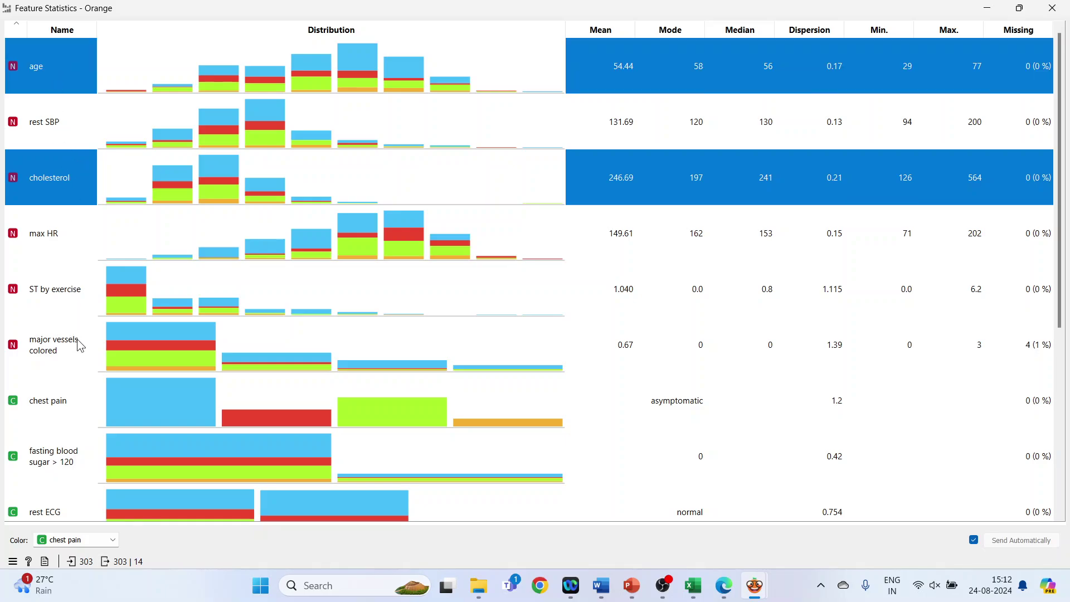
pyautogui.keyDown('ctrl'); pyautogui.click(58, 352); pyautogui.keyUp('ctrl')
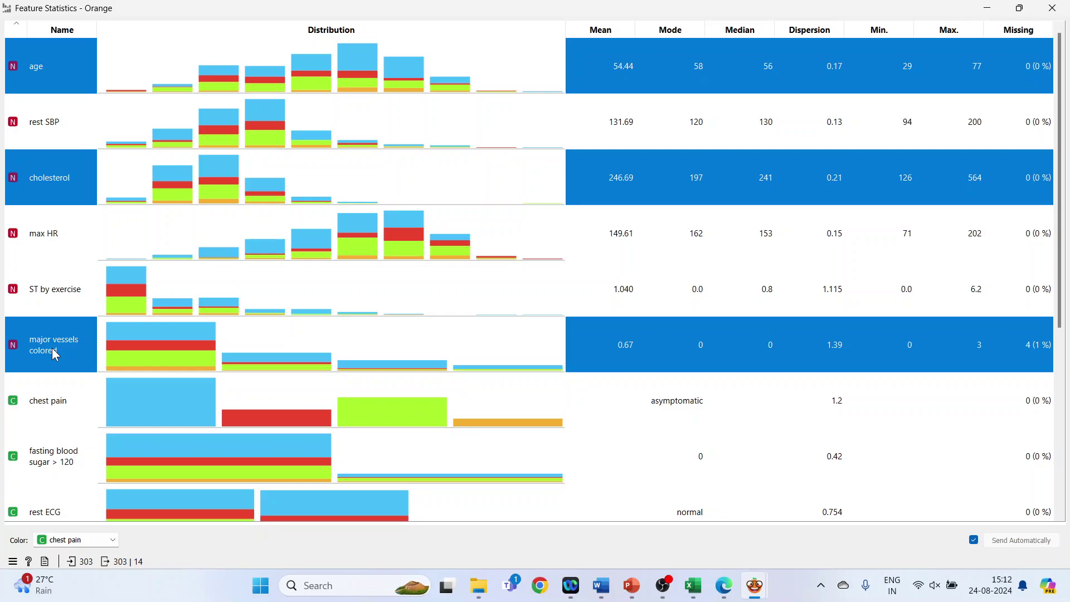
pyautogui.click(106, 563)
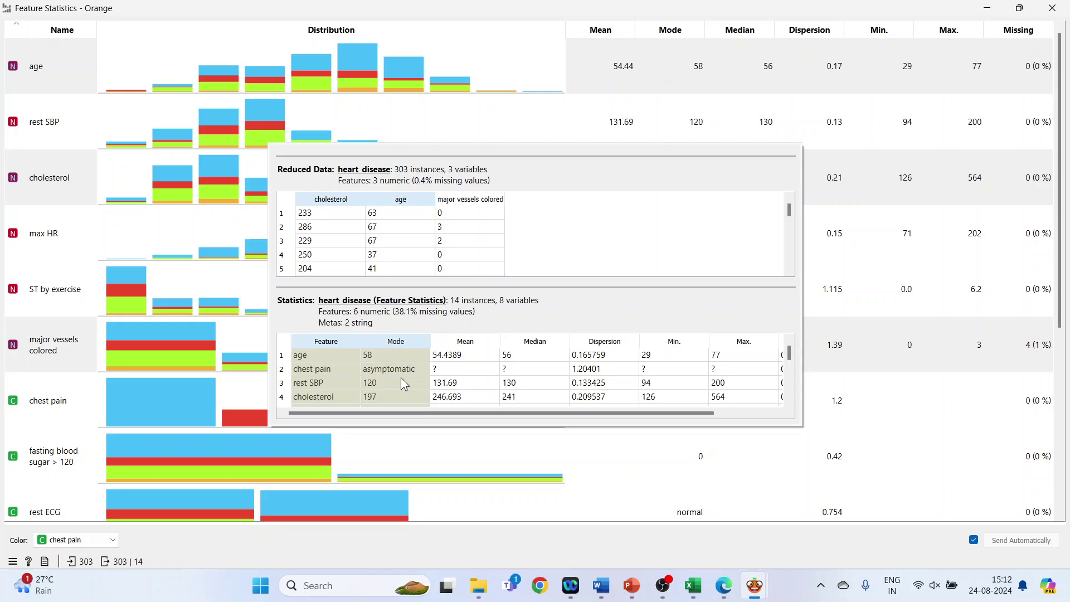
pyautogui.click(852, 219)
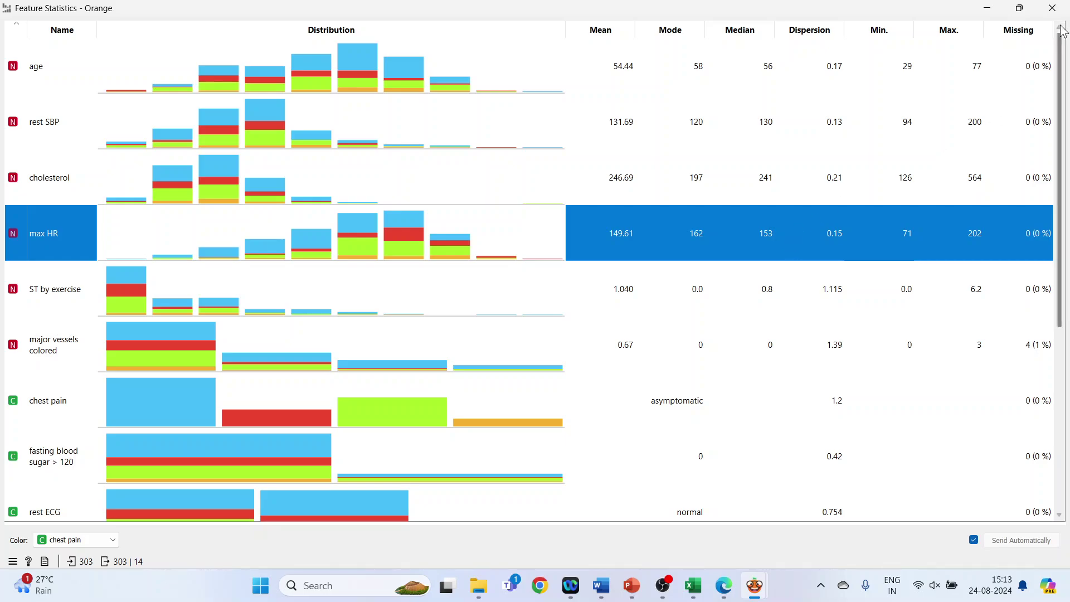
pyautogui.click(1052, 8)
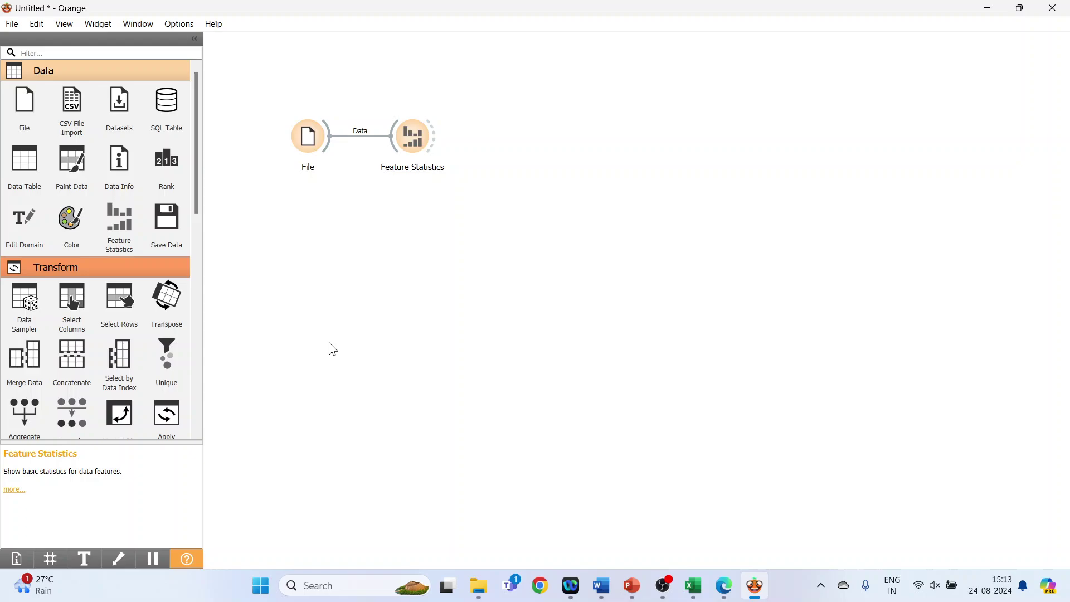
# Add a Data Table fed by Feature Statistics and view its max HR column
pyautogui.click(33, 174)
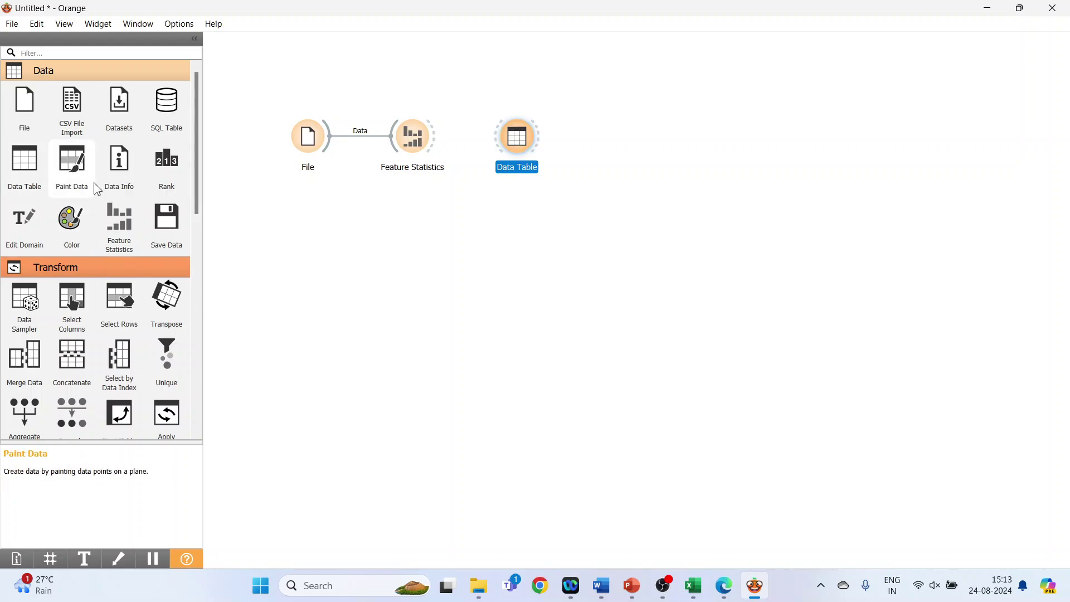
pyautogui.moveTo(436, 142); pyautogui.dragTo(496, 146)
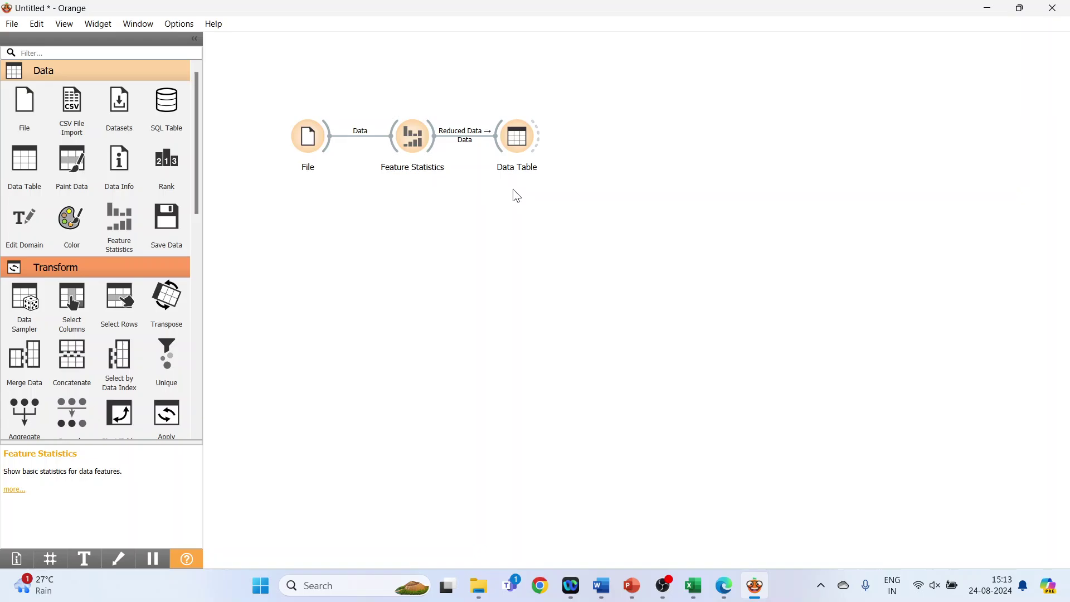
pyautogui.doubleClick(516, 143)
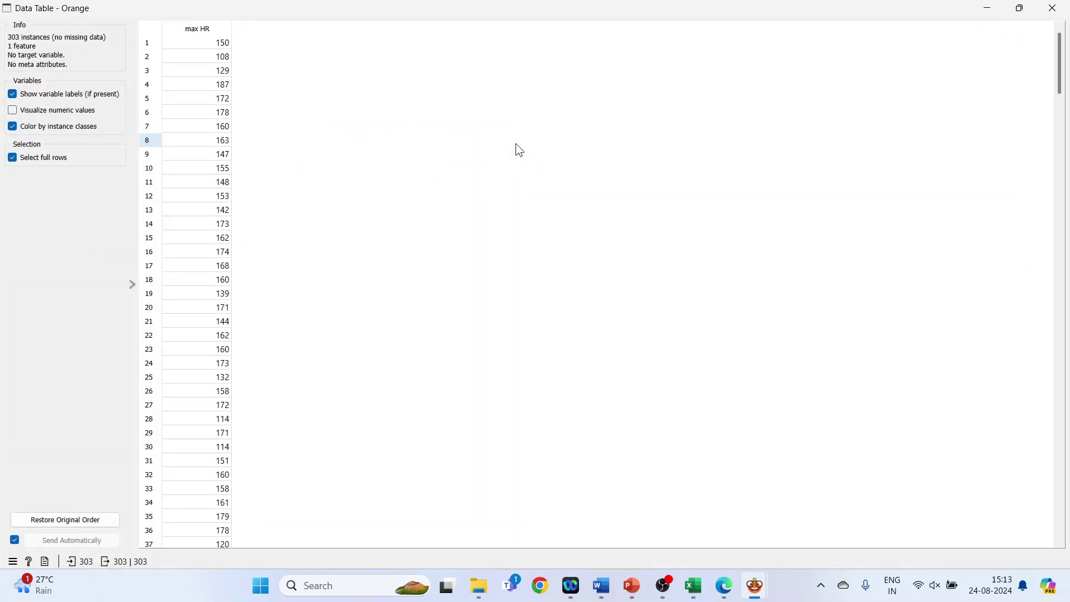
pyautogui.click(1052, 8)
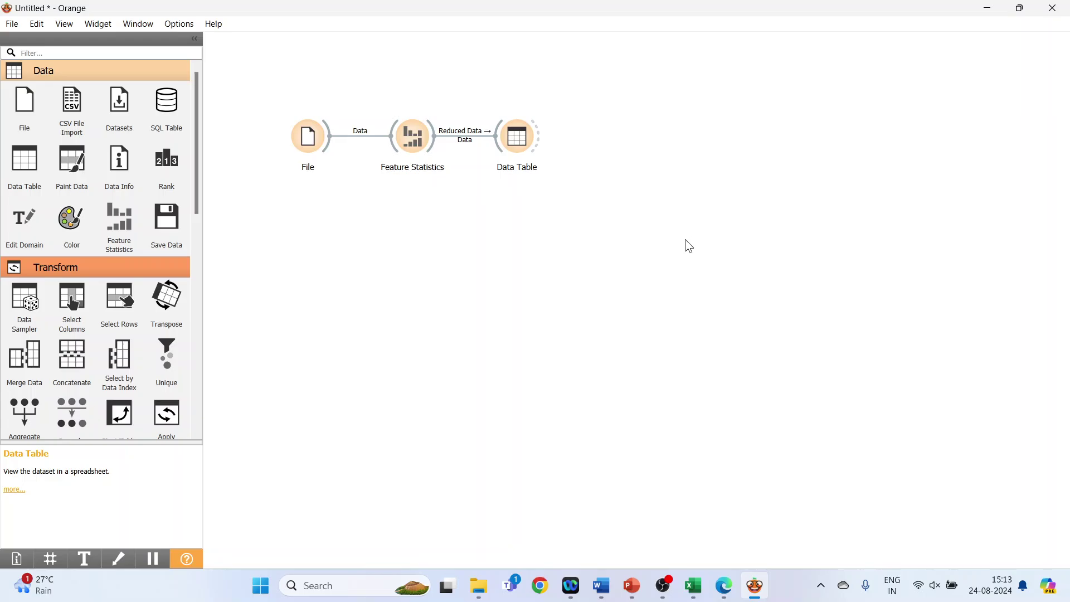
# Reopen Feature Statistics and colour the distributions by diameter narrowing
pyautogui.doubleClick(415, 146)
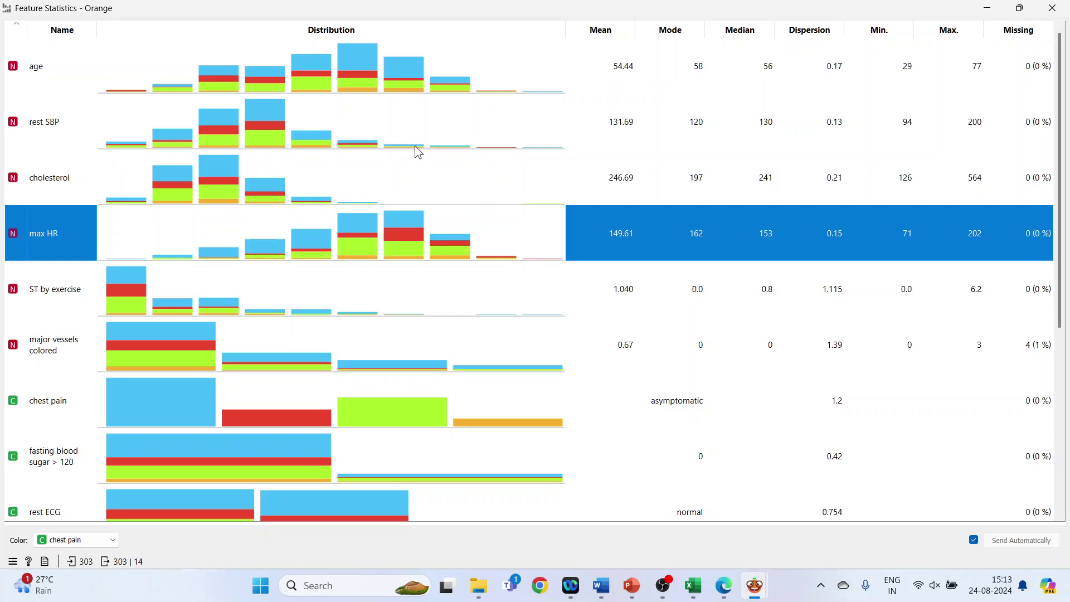
pyautogui.click(113, 539)
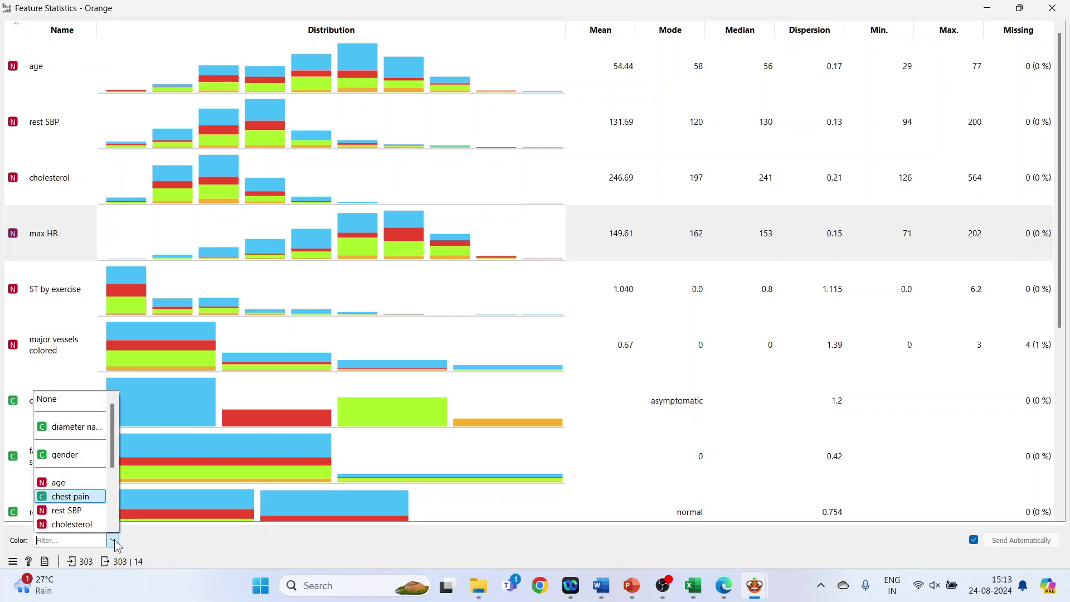
pyautogui.click(89, 427)
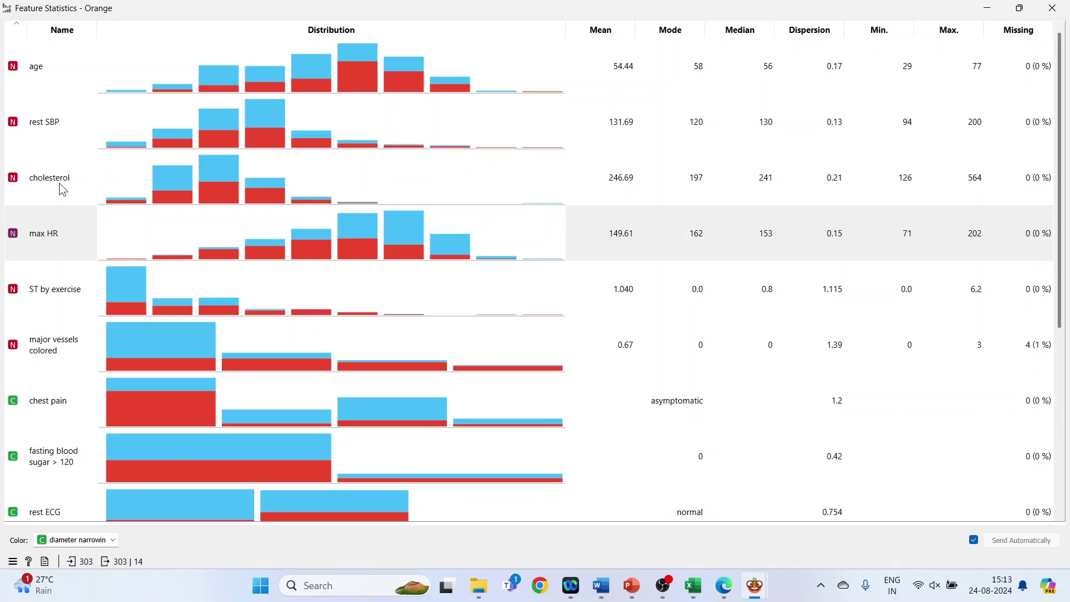
# Select age, cholesterol and ST by exercise as the output features
pyautogui.click(23, 71)
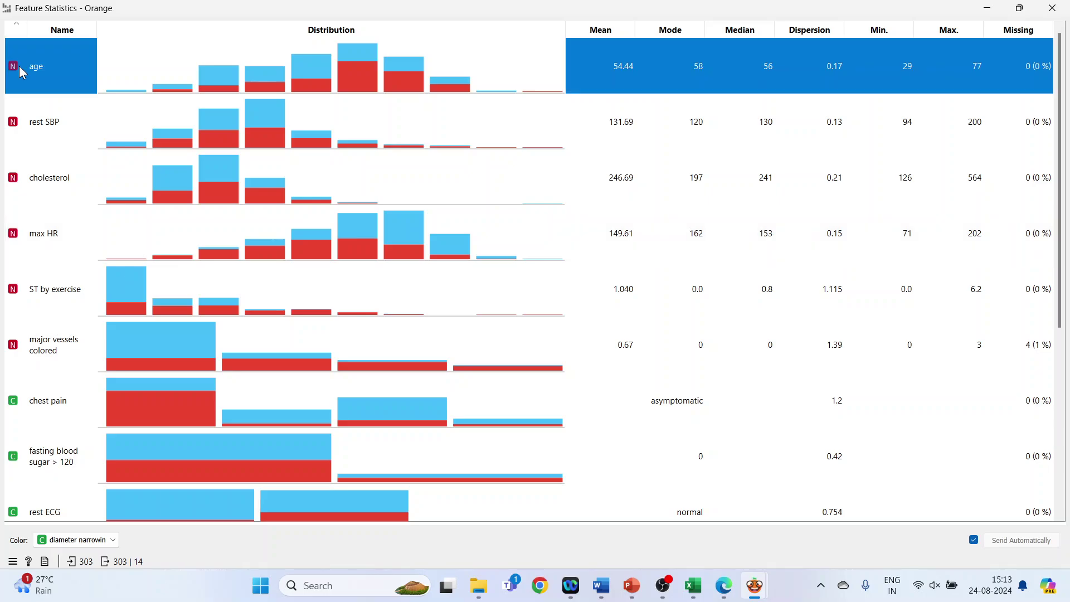
pyautogui.keyDown('ctrl'); pyautogui.click(45, 184); pyautogui.keyUp('ctrl')
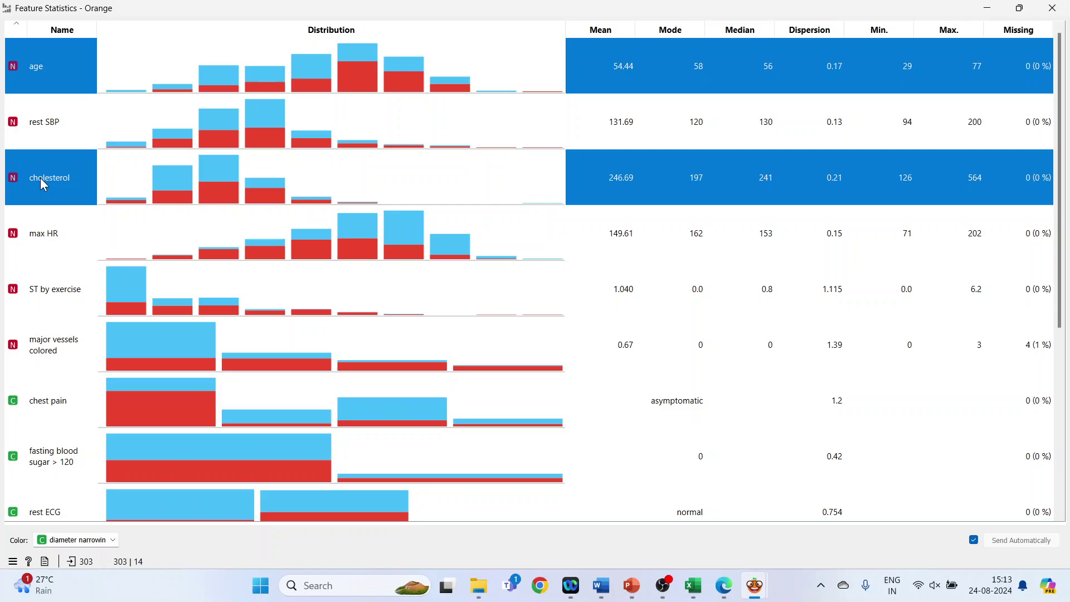
pyautogui.keyDown('ctrl'); pyautogui.click(43, 296); pyautogui.keyUp('ctrl')
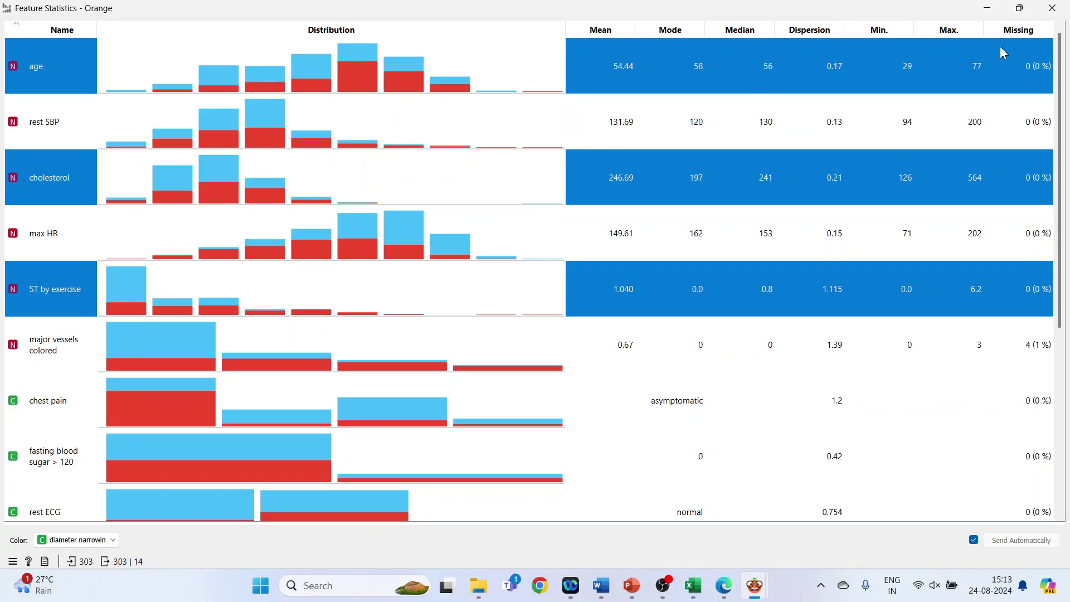
pyautogui.click(1052, 13)
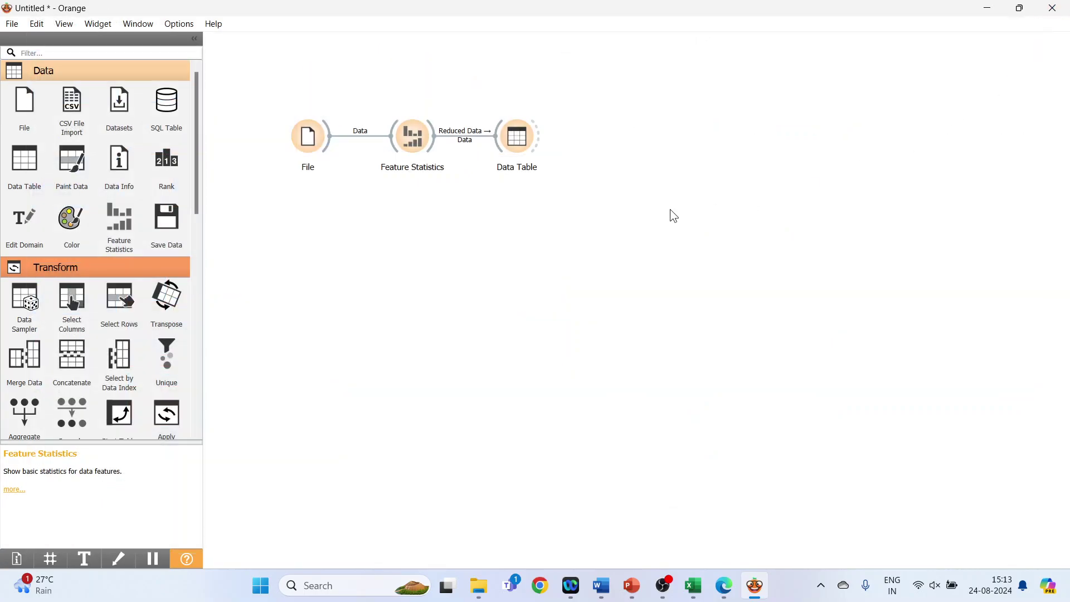
pyautogui.doubleClick(516, 147)
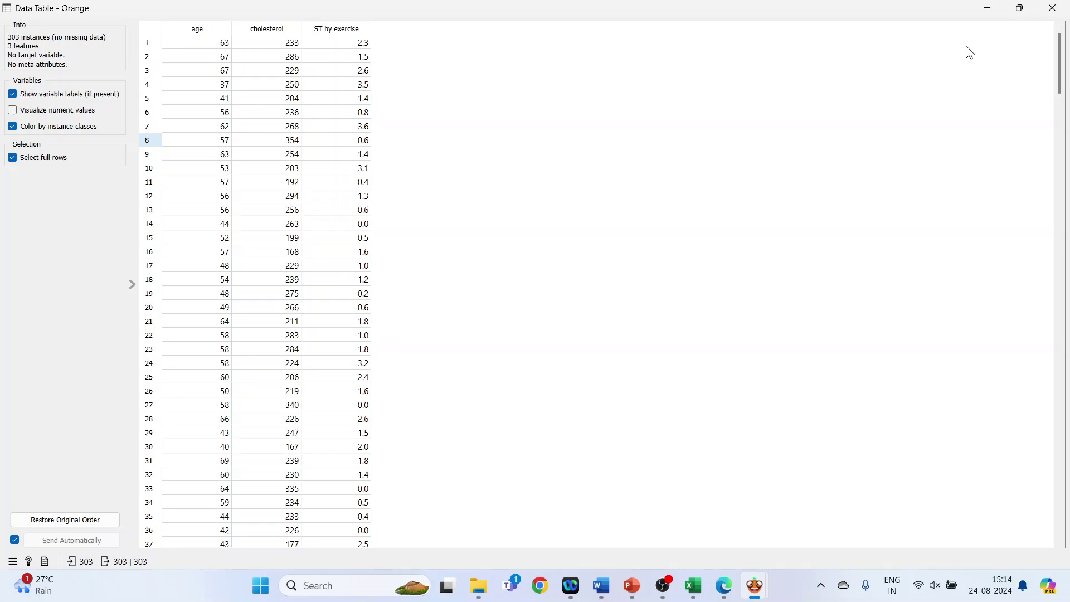
pyautogui.click(1052, 8)
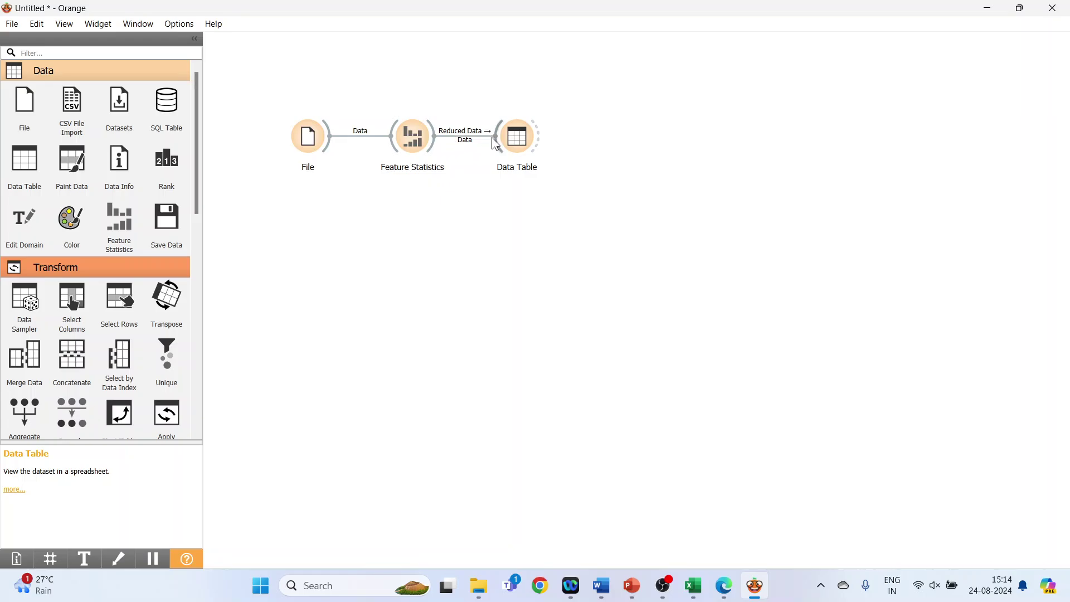
# Return to the PowerPoint deck at the 'Feature Statistics Widget in Orange' title slide
pyautogui.click(632, 585)
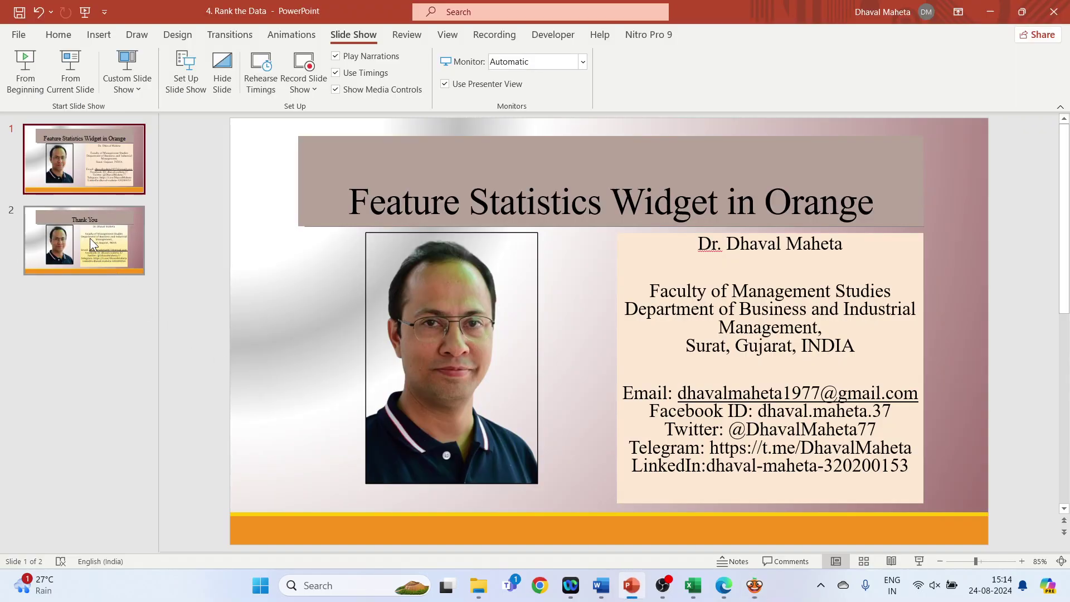